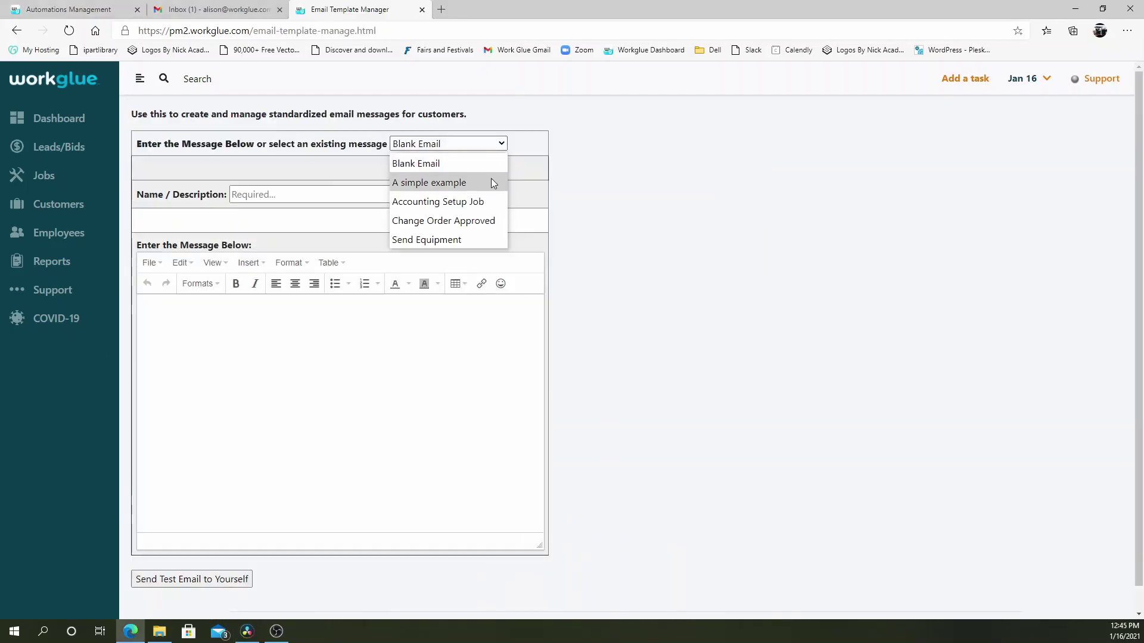
Load the 'A simple example' email template to review its instructions and job merge tags
left_click(491, 180)
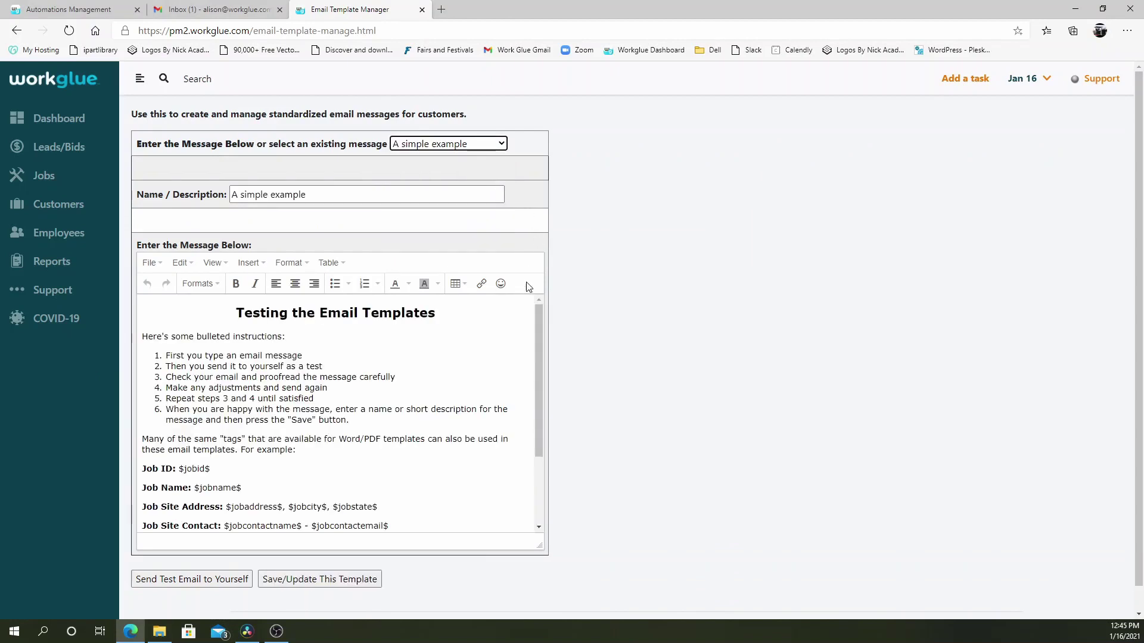
scroll(503, 379, "down", 1)
scroll(503, 390, "down", 1)
scroll(514, 402, "down", 1)
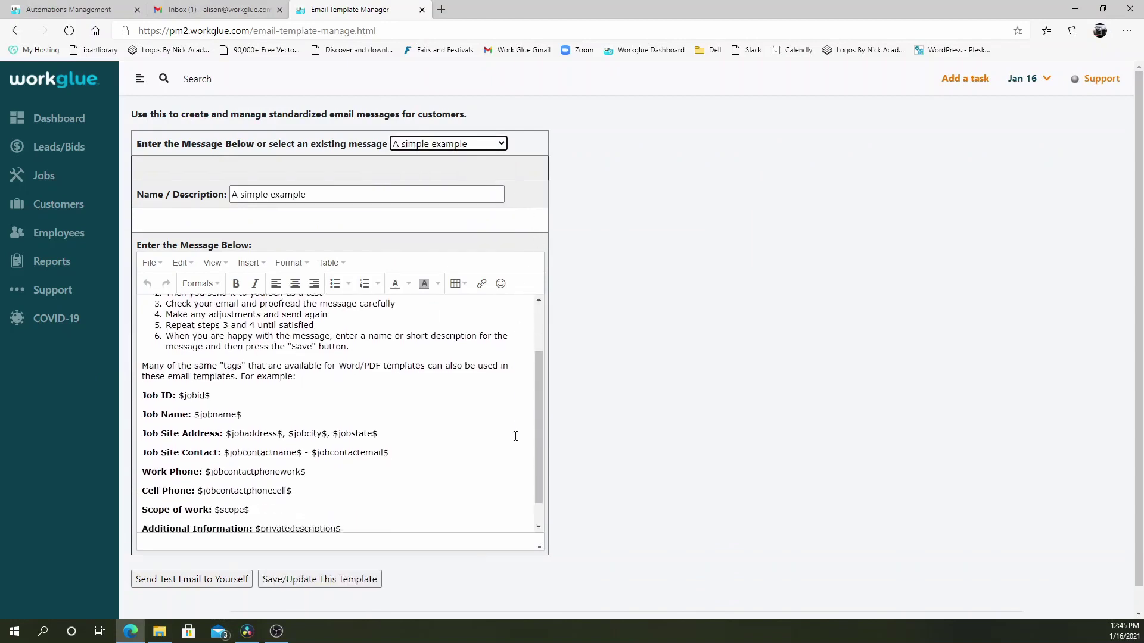
scroll(514, 434, "down", 1)
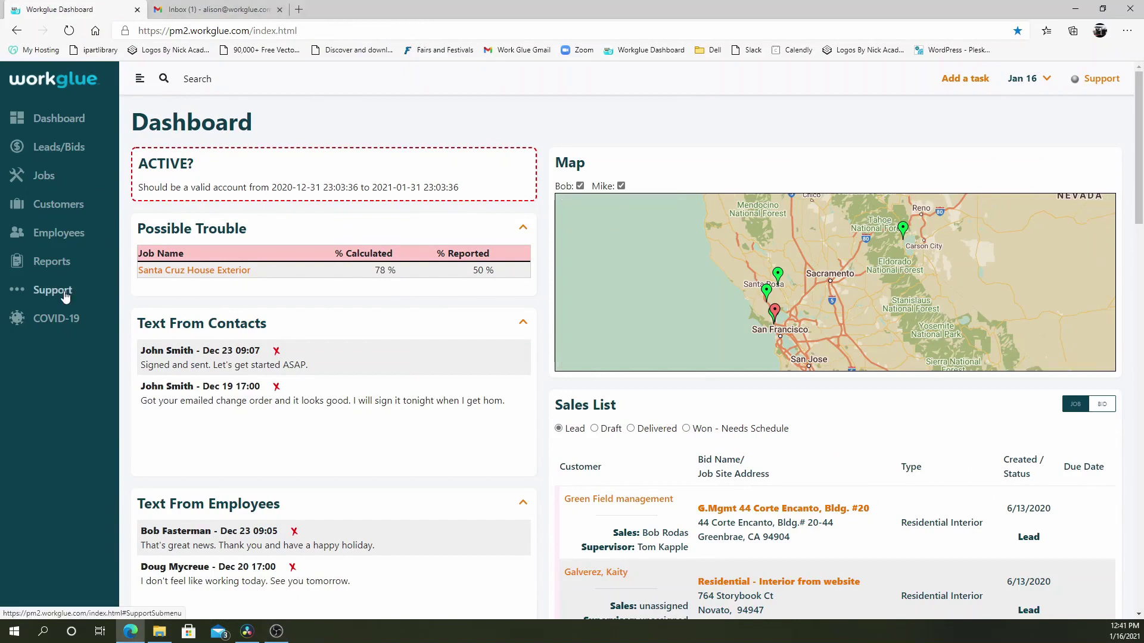
Go to Manage Automated Actions through Support and Custom Data
left_click(36, 290)
left_click(83, 370)
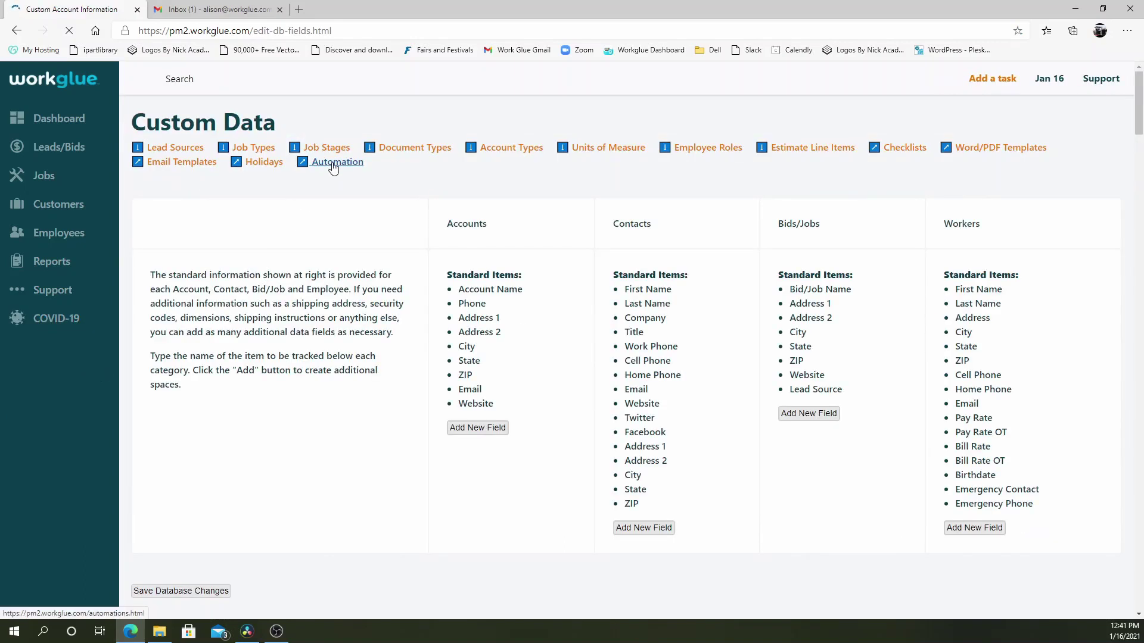
left_click(333, 166)
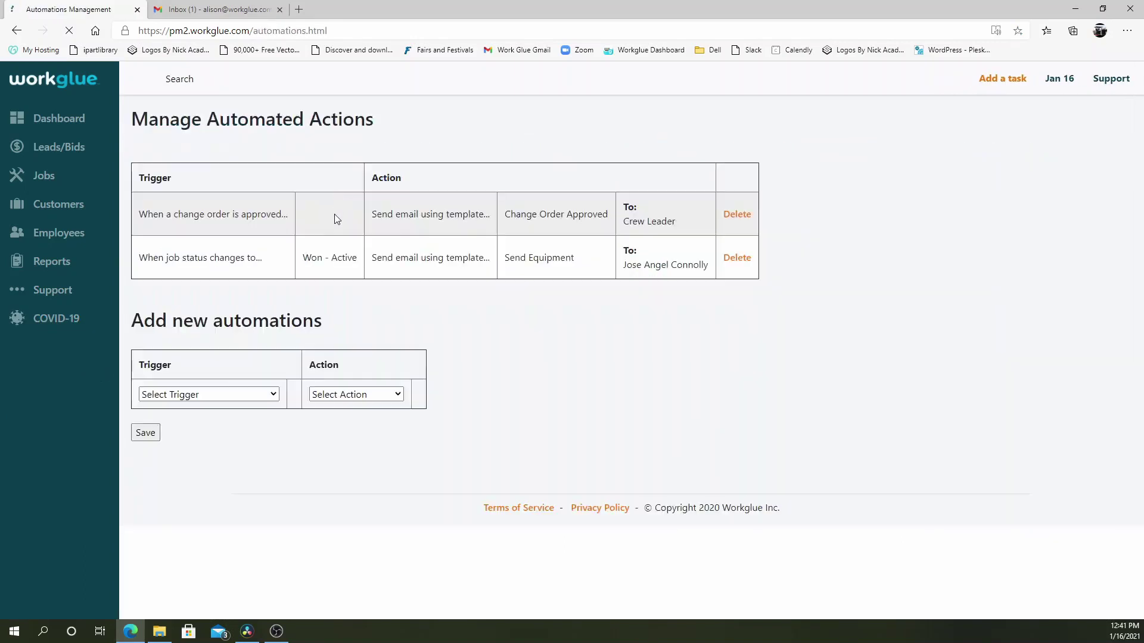
Set the new automation's trigger to Job Status Change with status Won - Needs Schedule
left_click(274, 396)
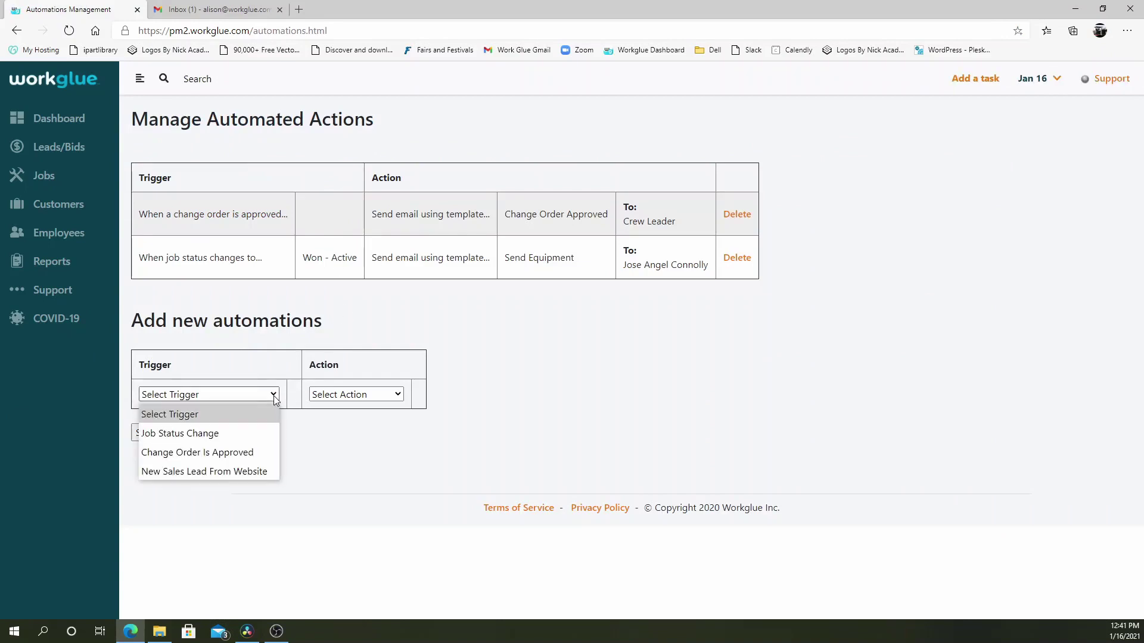
left_click(266, 435)
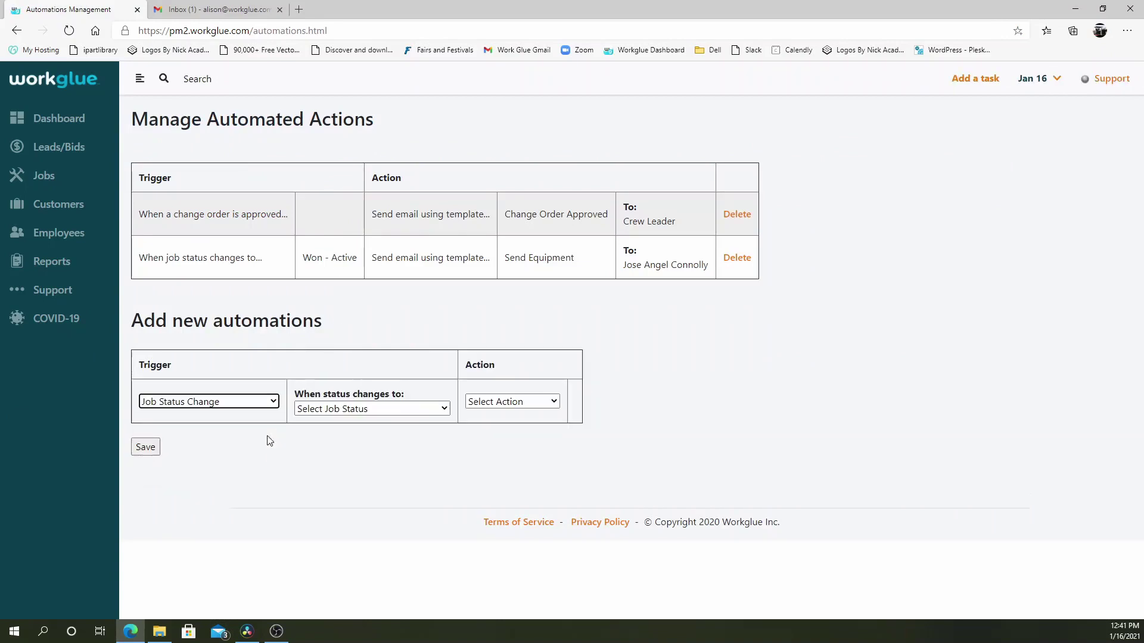
left_click(443, 411)
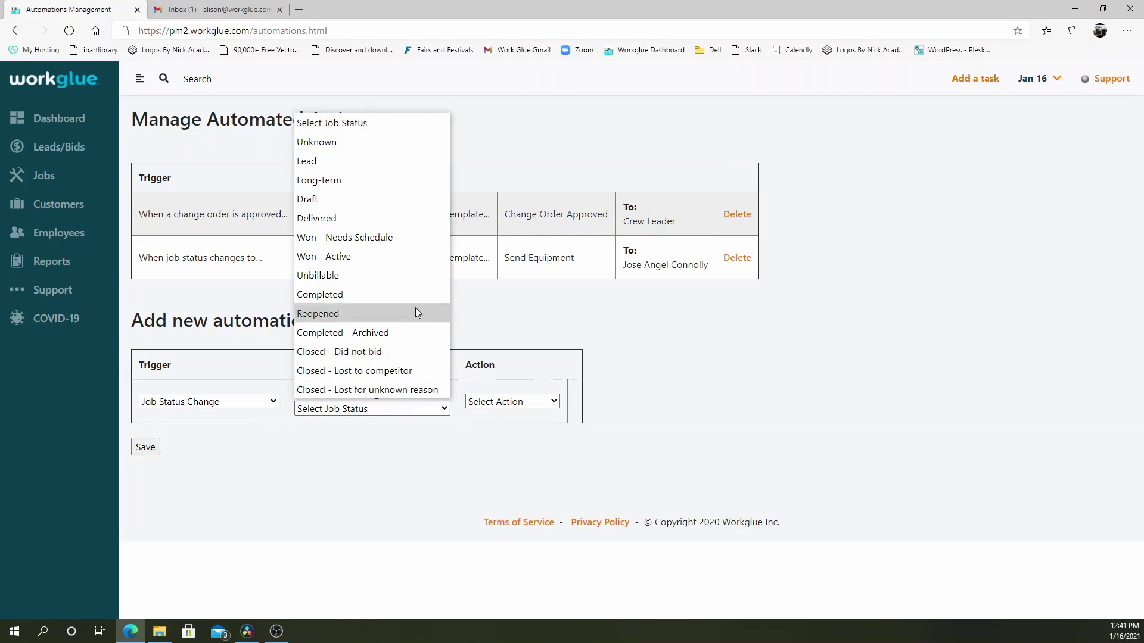
left_click(401, 237)
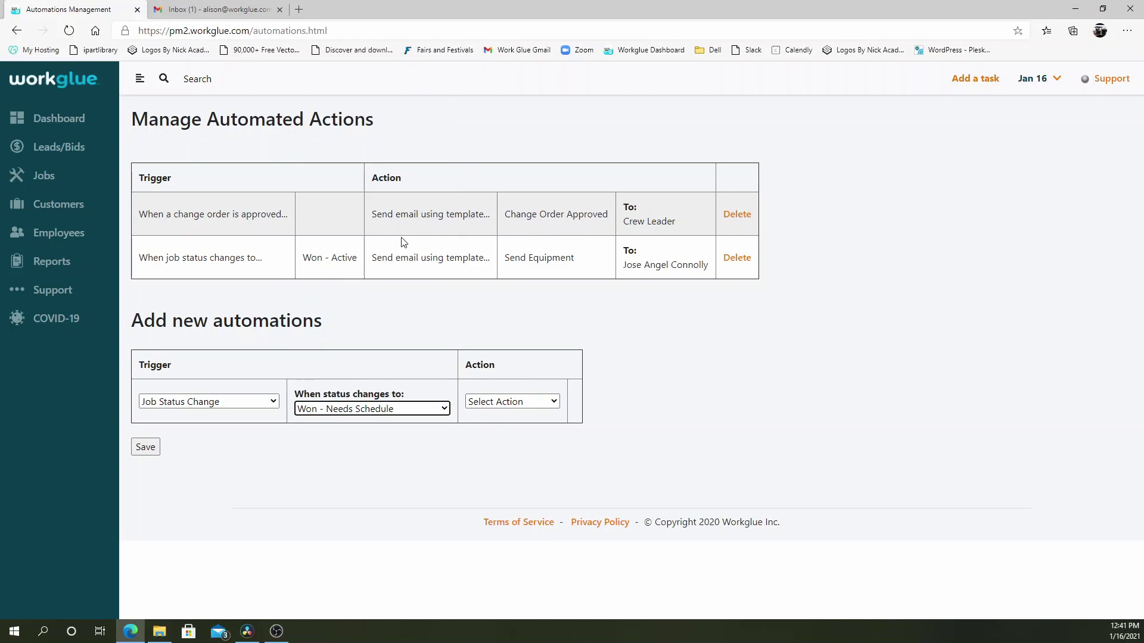
left_click(551, 405)
Save a Send Email action with subject 'Accounting Setup', template Accounting Setup Job, to the accountant
left_click(547, 443)
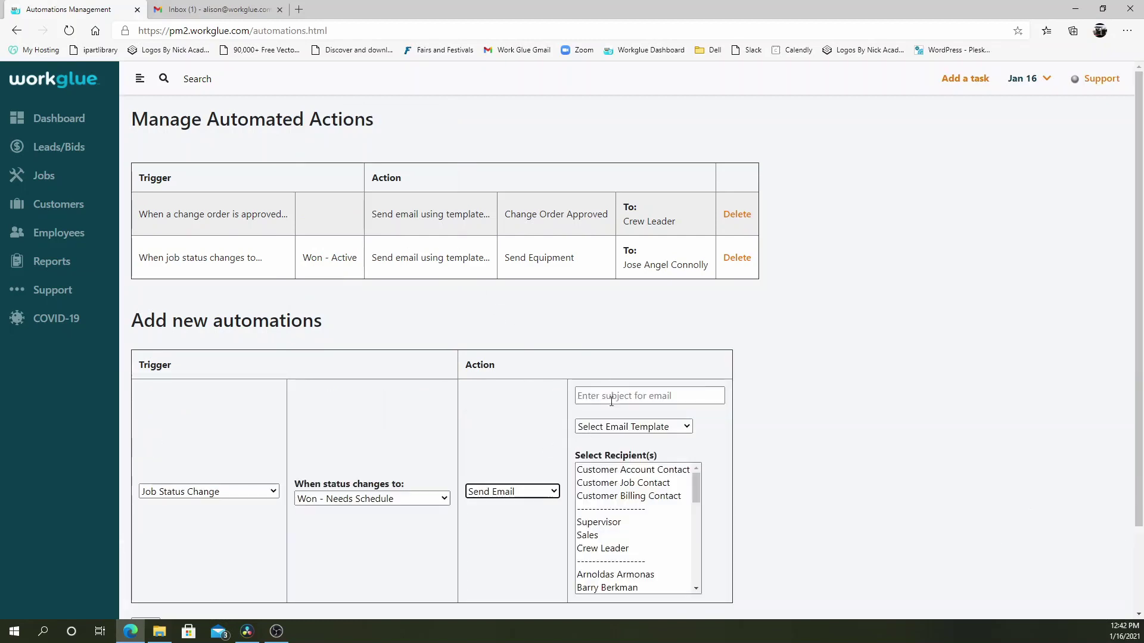
left_click(614, 396)
type("Acco")
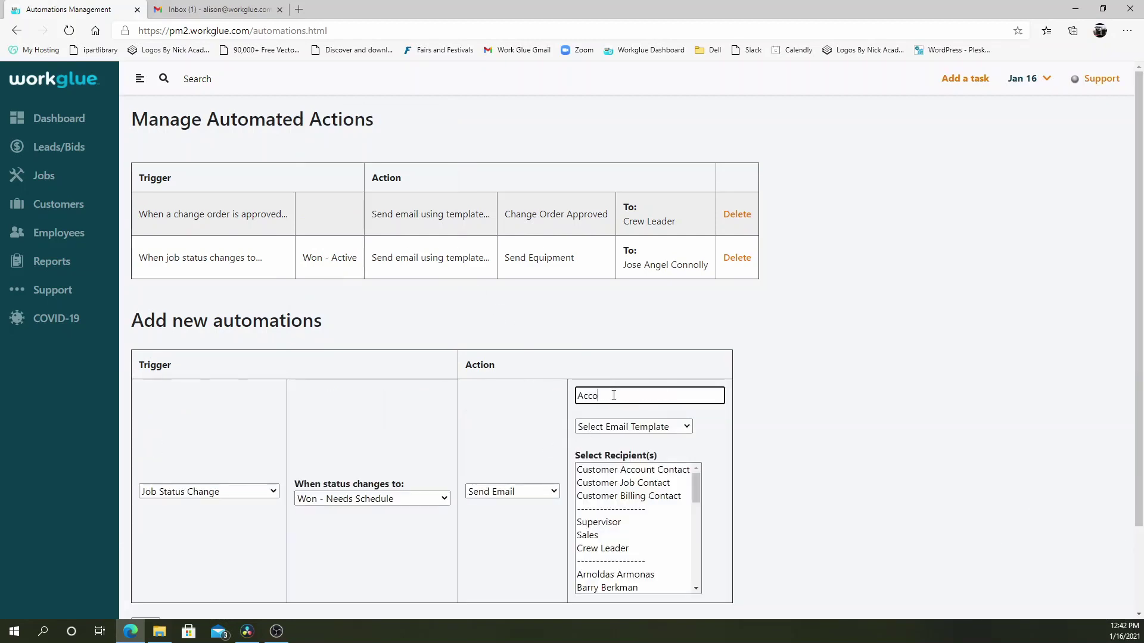
type("unting Setup")
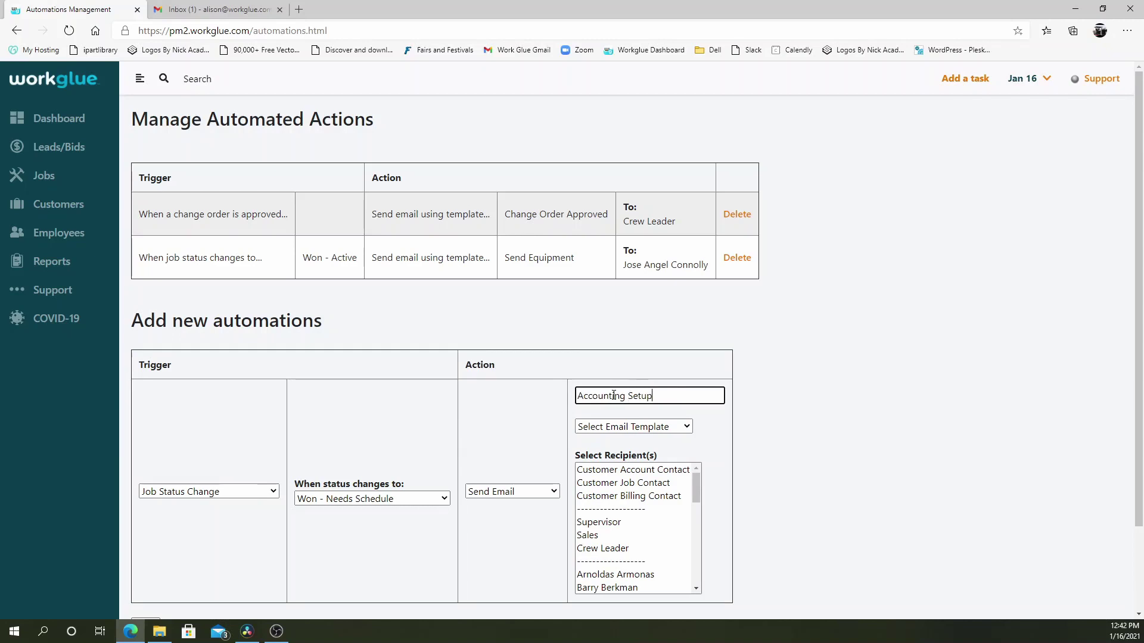
left_click(679, 427)
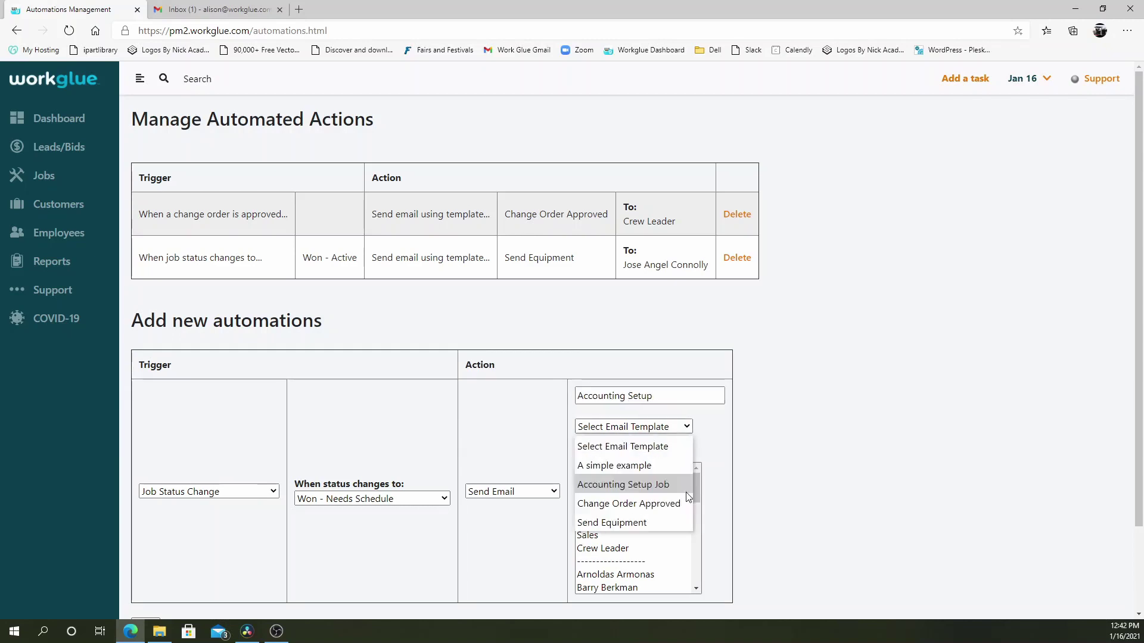
left_click(687, 489)
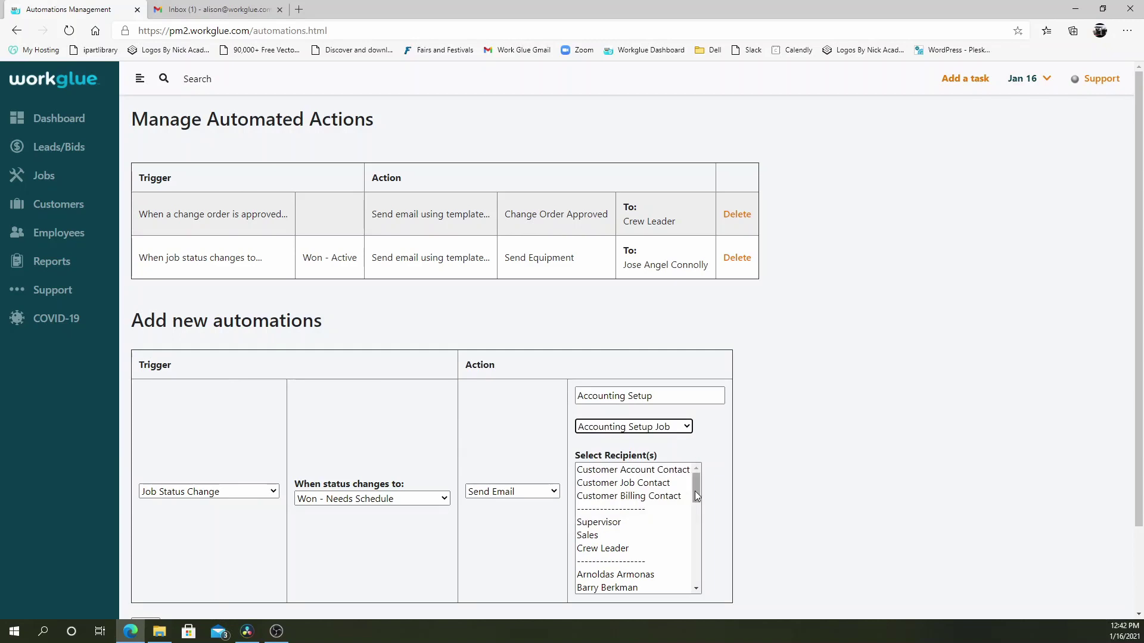
left_click_drag(694, 490, 696, 586)
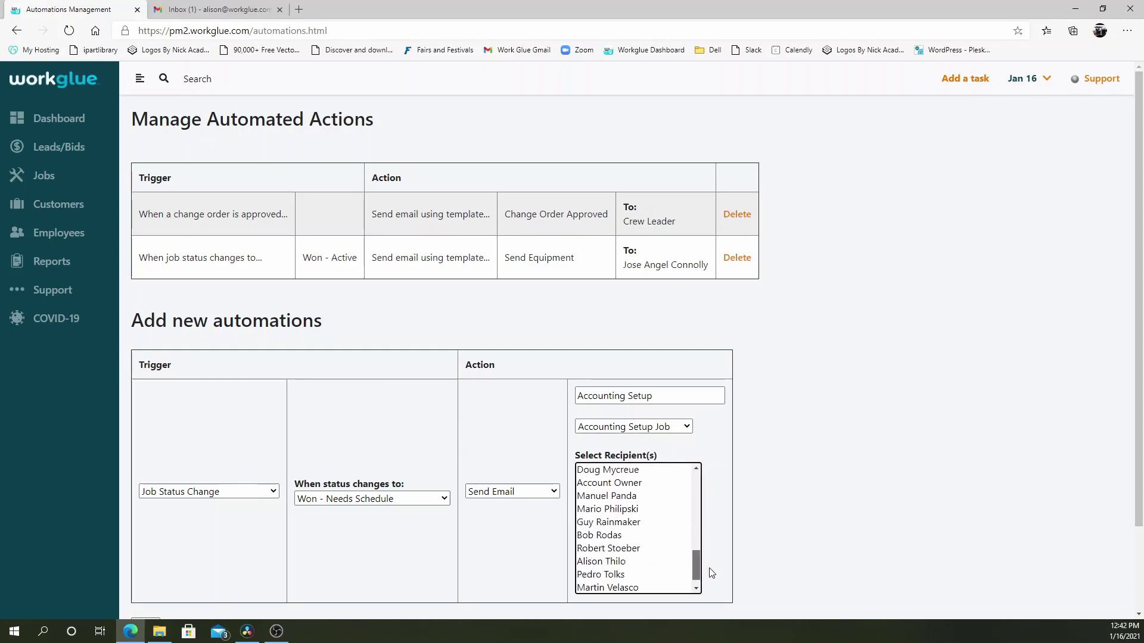
left_click(608, 548)
scroll(735, 558, "down", 2)
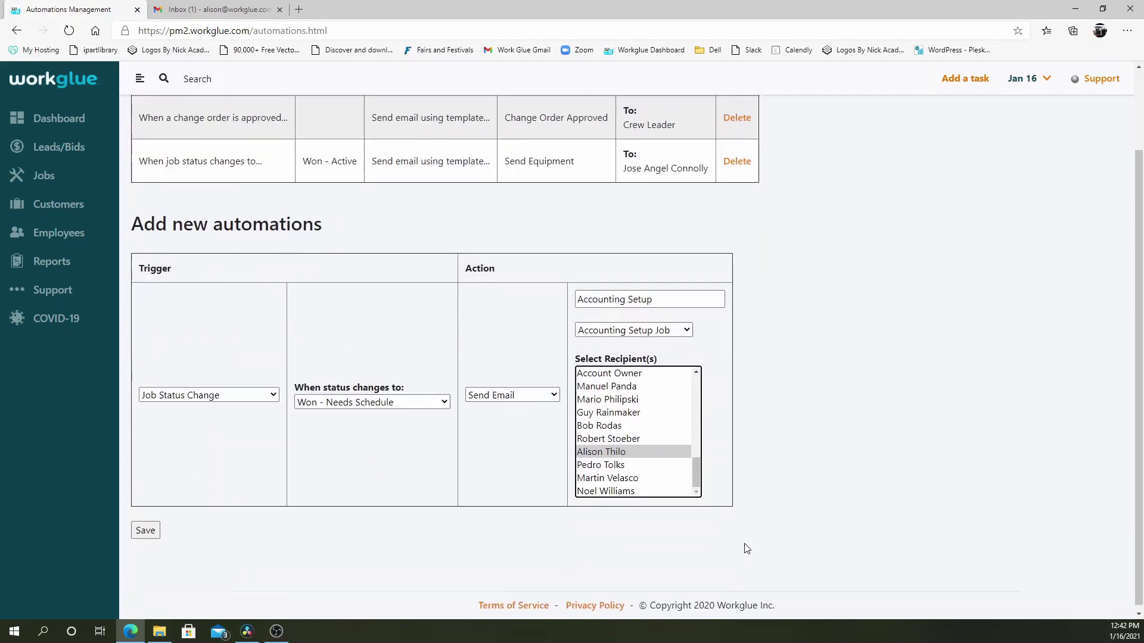
left_click(145, 525)
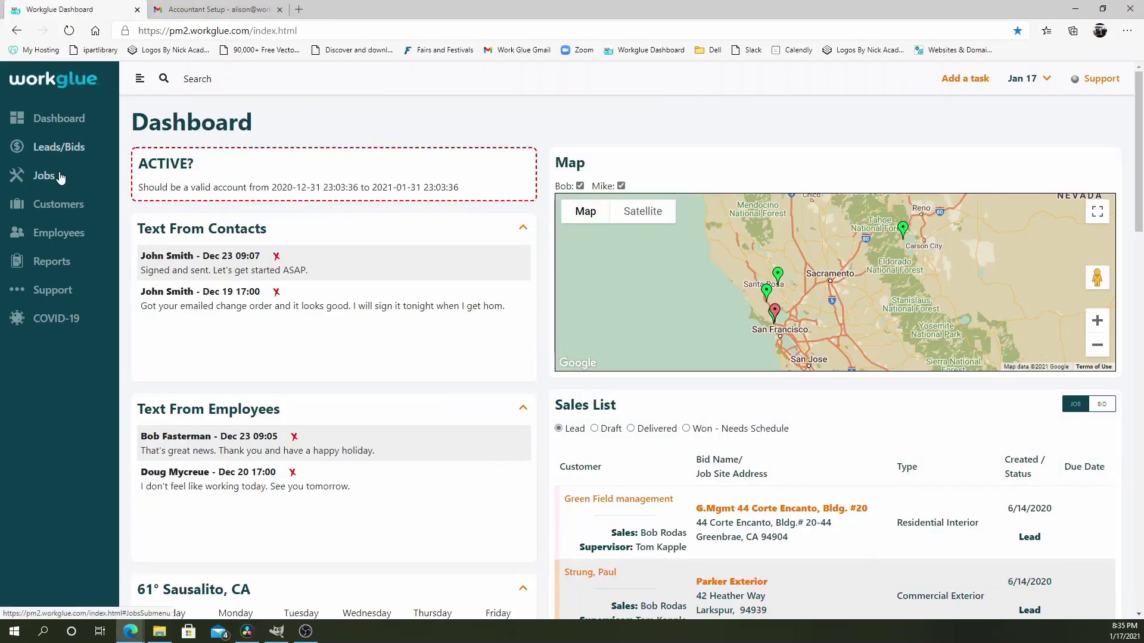
left_click(50, 184)
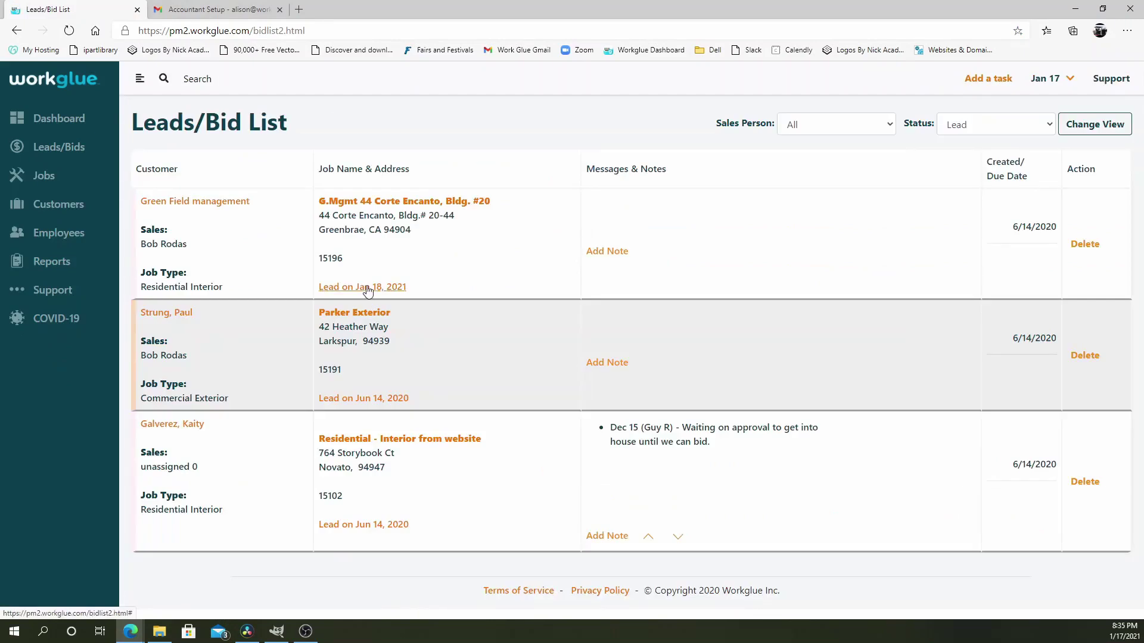
left_click(366, 287)
left_click(506, 344)
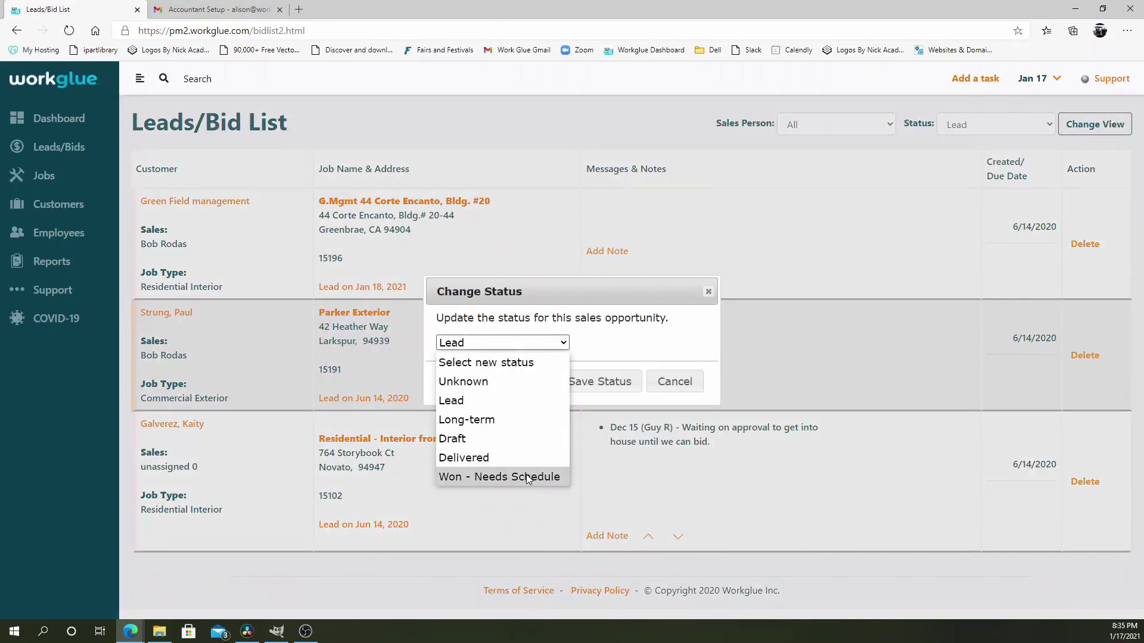
left_click(501, 475)
left_click(609, 387)
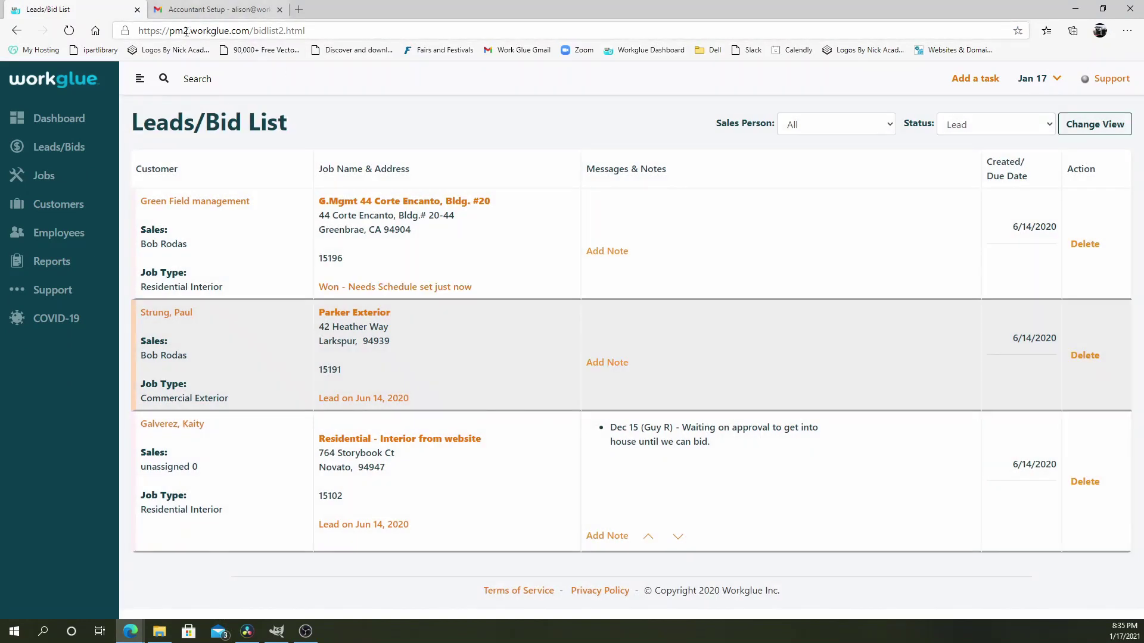
left_click(202, 13)
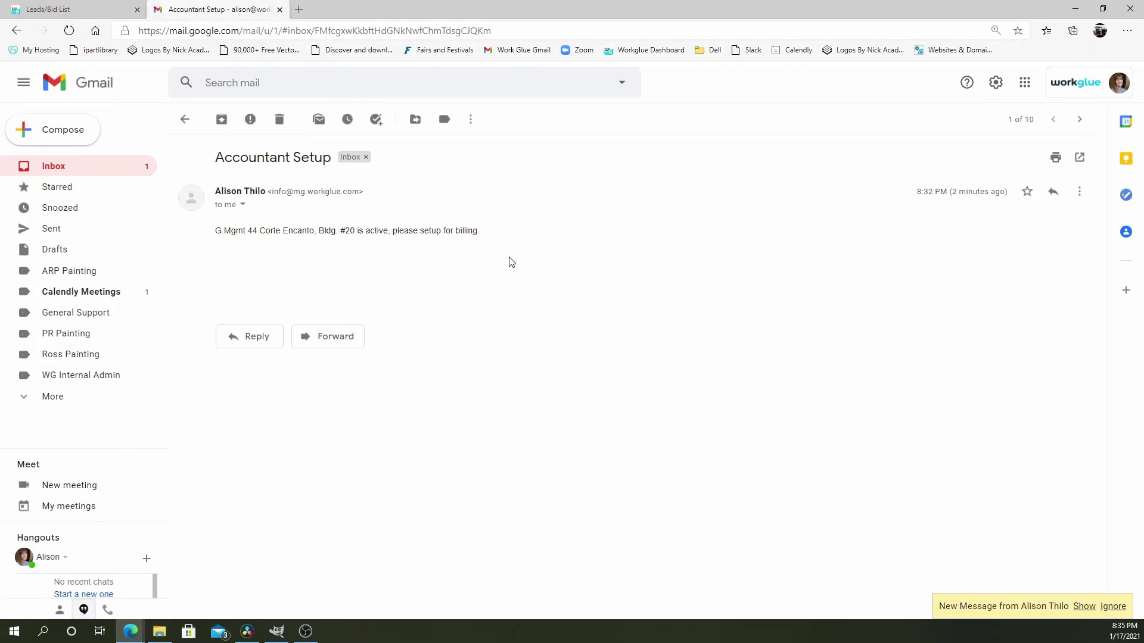
left_click(79, 12)
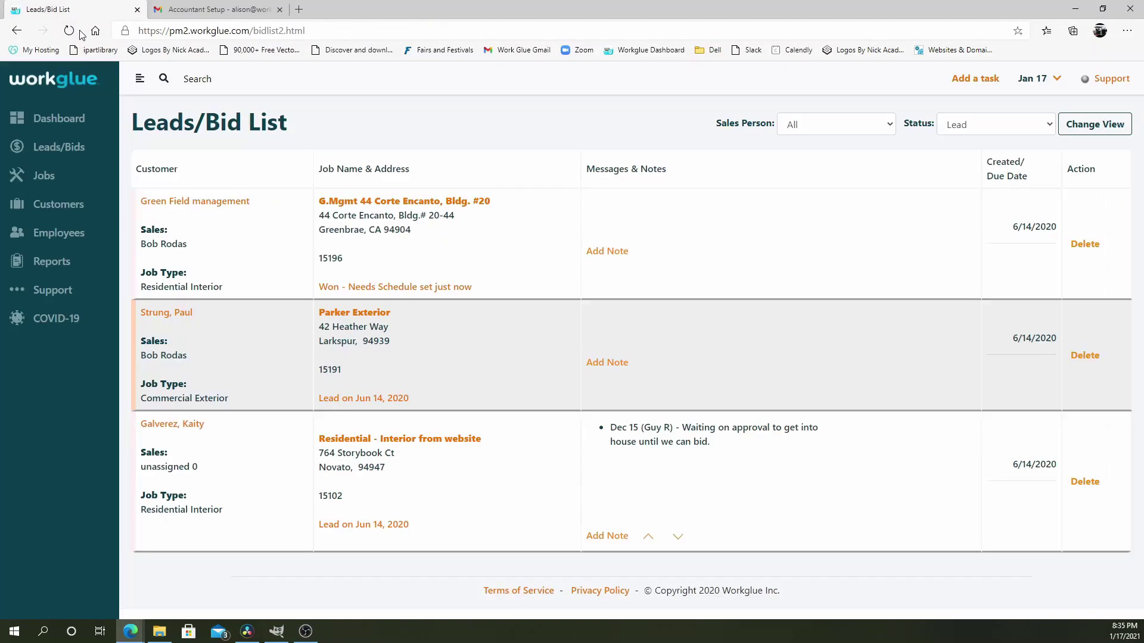
left_click(69, 292)
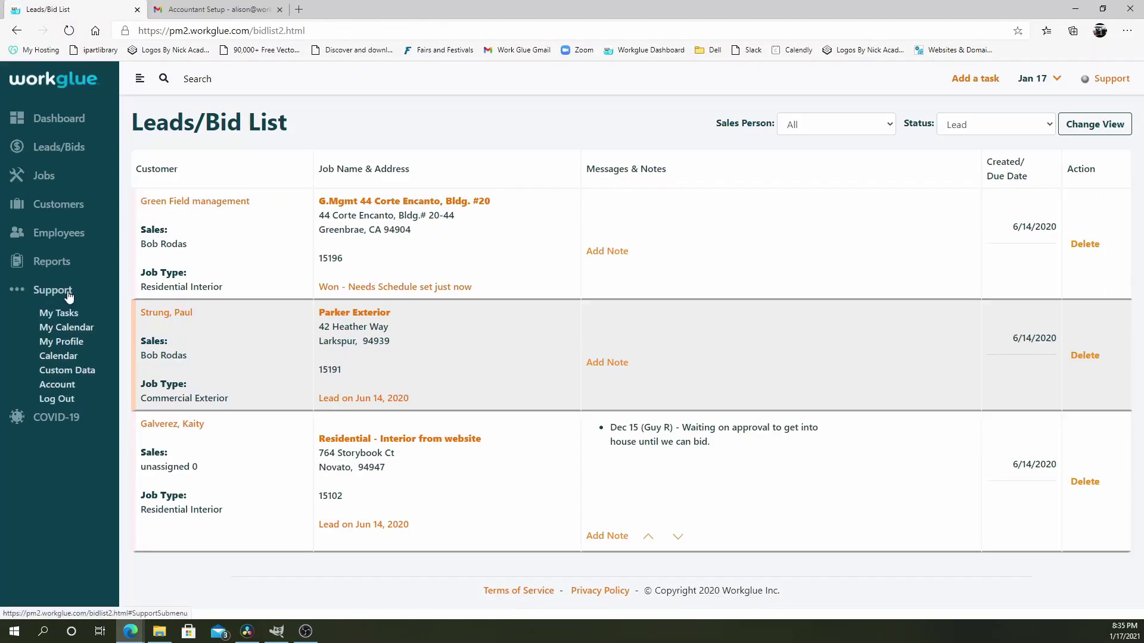
left_click(79, 371)
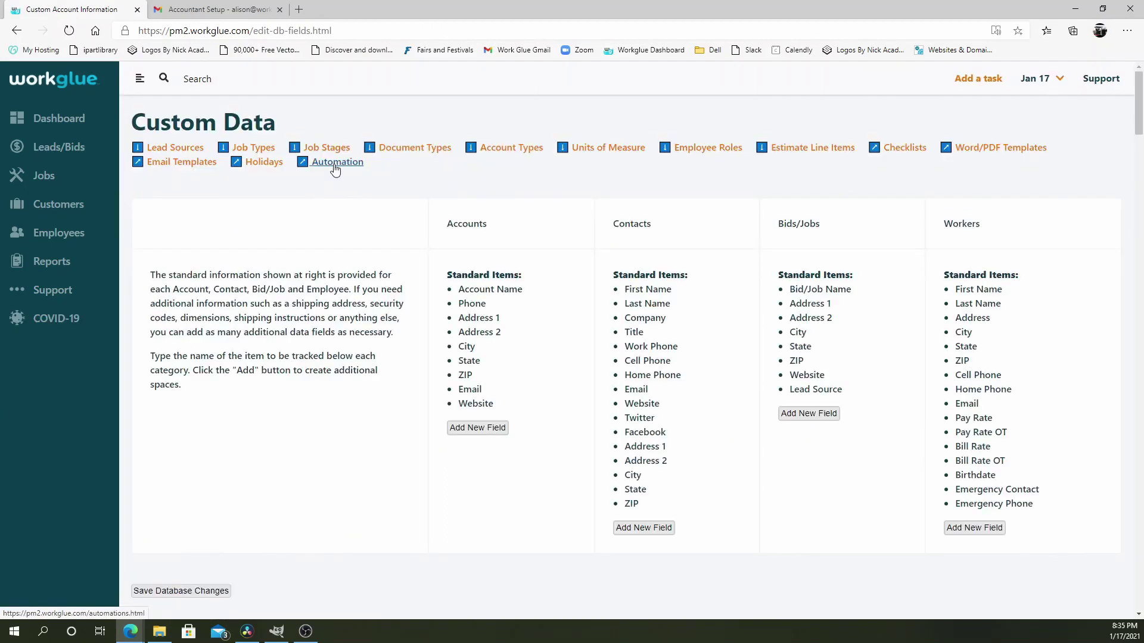
left_click(333, 162)
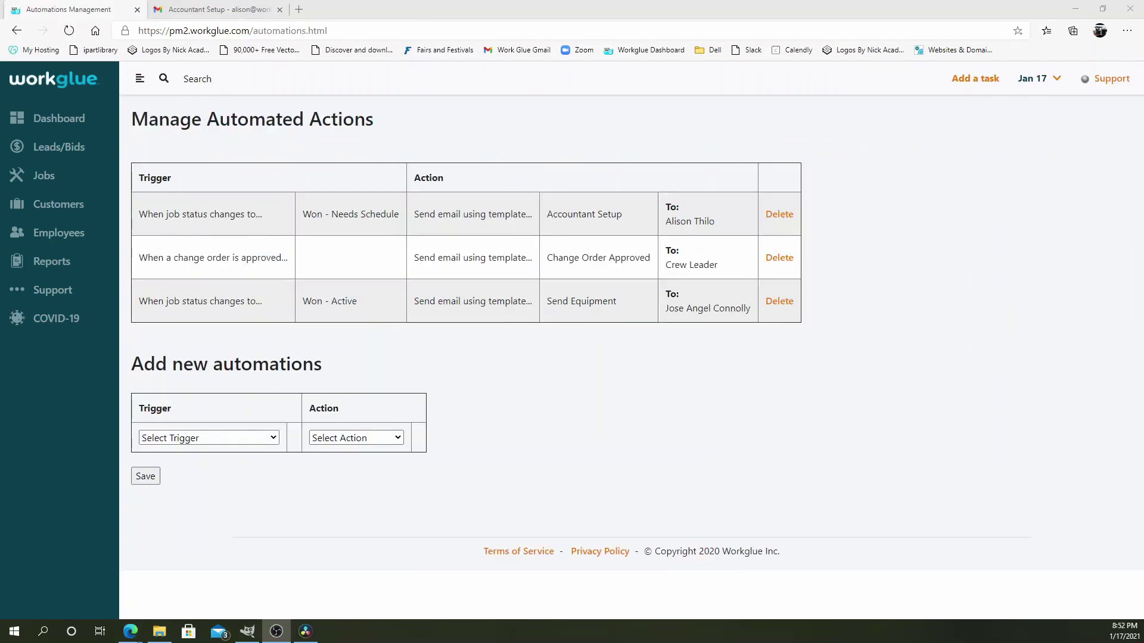